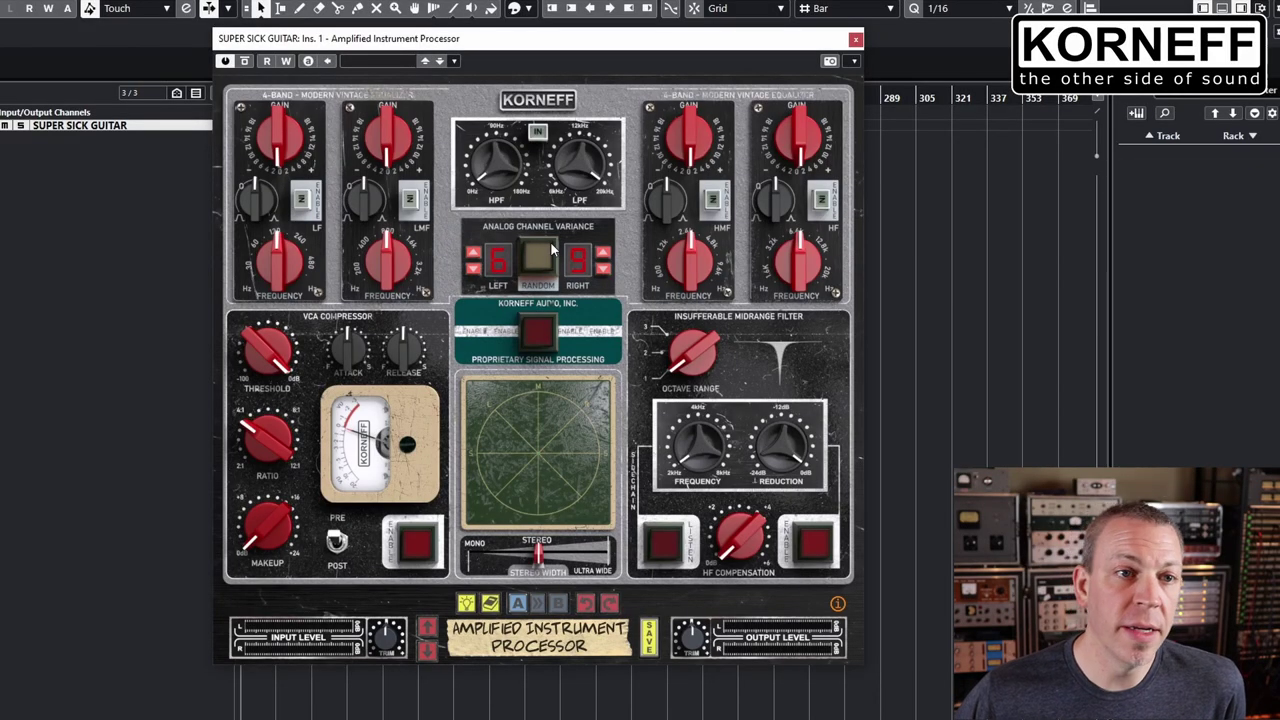
Nudge the FDR Frequency knob up on the back panel, then return to the front panel.
left_click(545, 102)
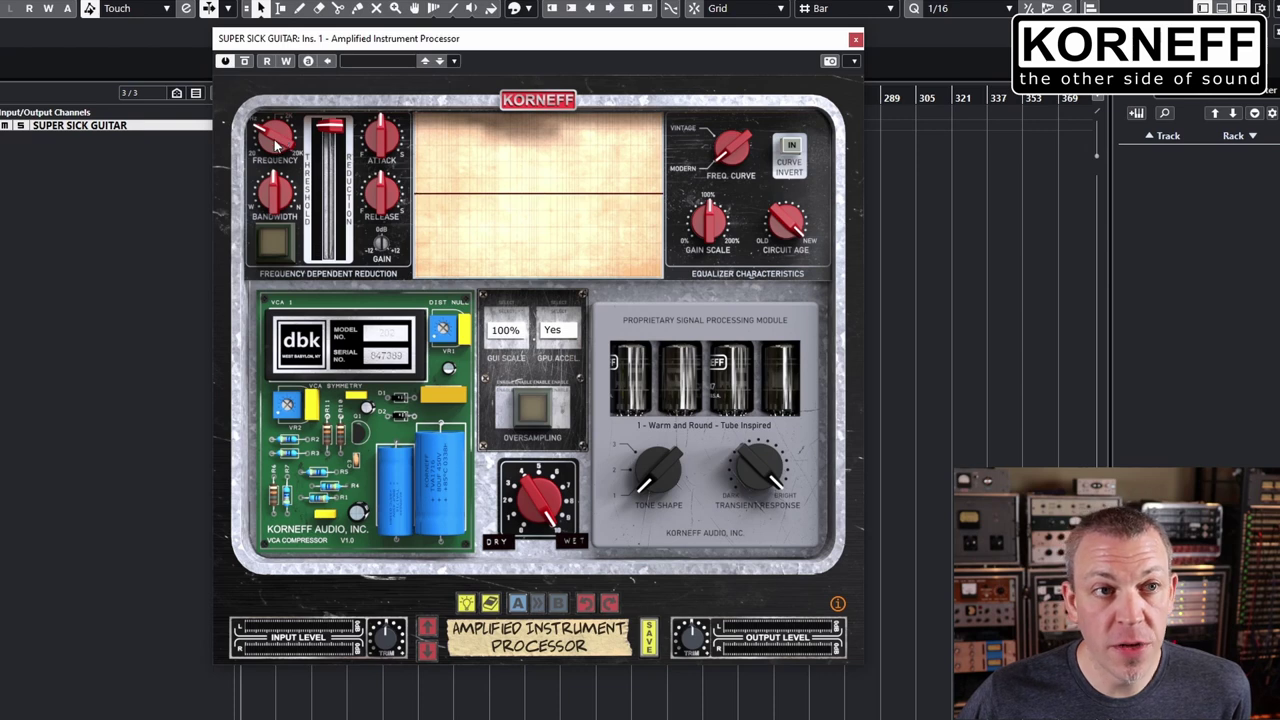
mouse_move(277, 143)
left_mouse_down()
mouse_move(301, 12)
mouse_move(282, 100)
left_mouse_up()
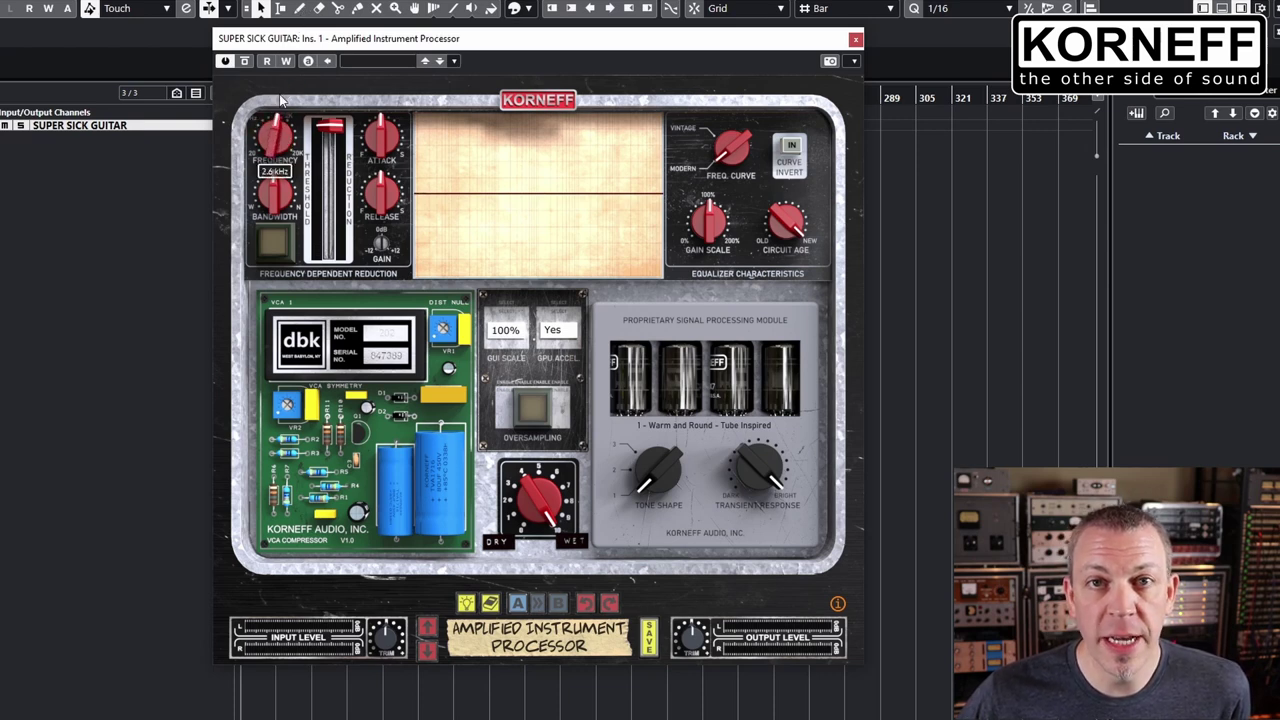
left_click(538, 99)
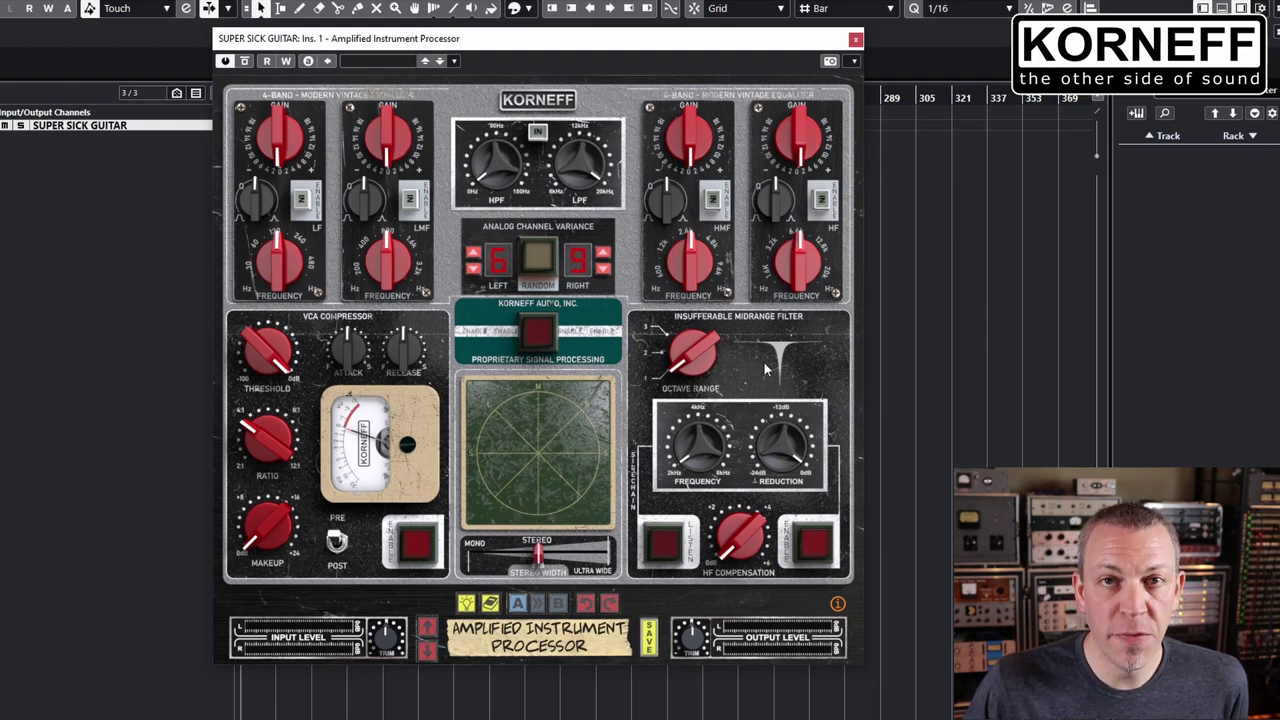
left_click(538, 102)
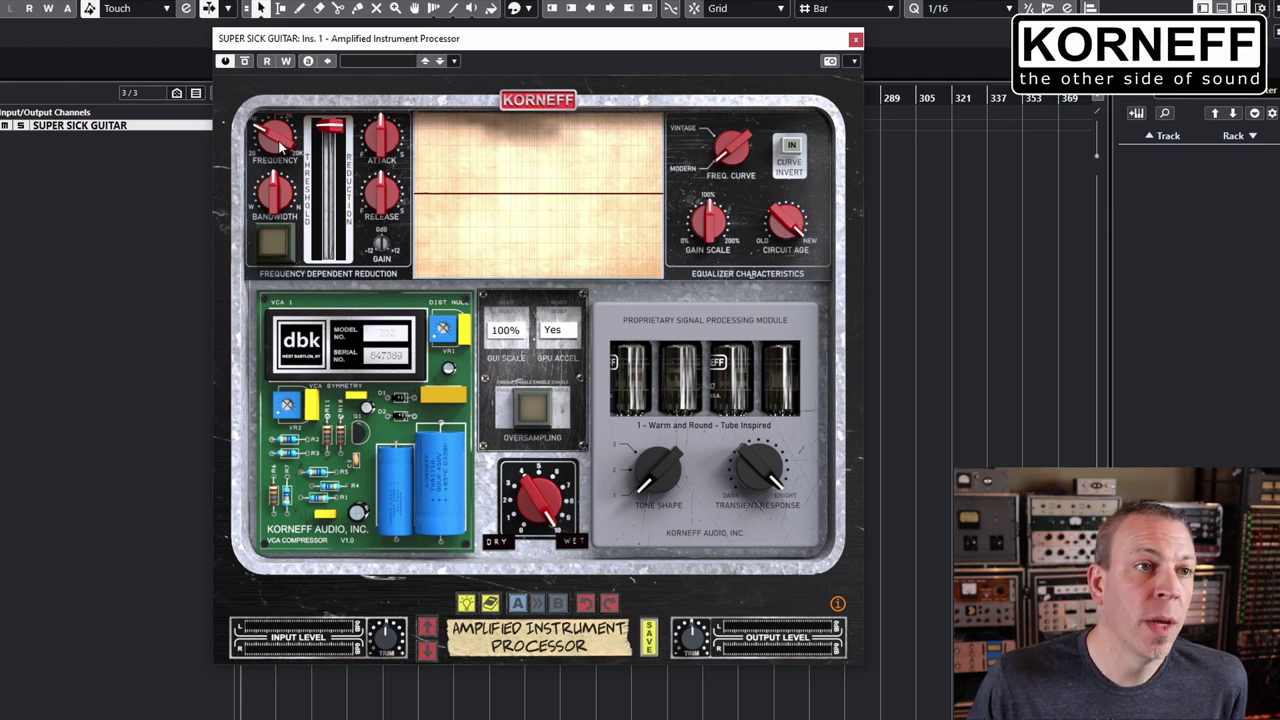
Turn FDR Frequency up to about 9.2kHz and the FREQ. CURVE knob toward VINTAGE.
left_click_drag(282, 146, 290, 69)
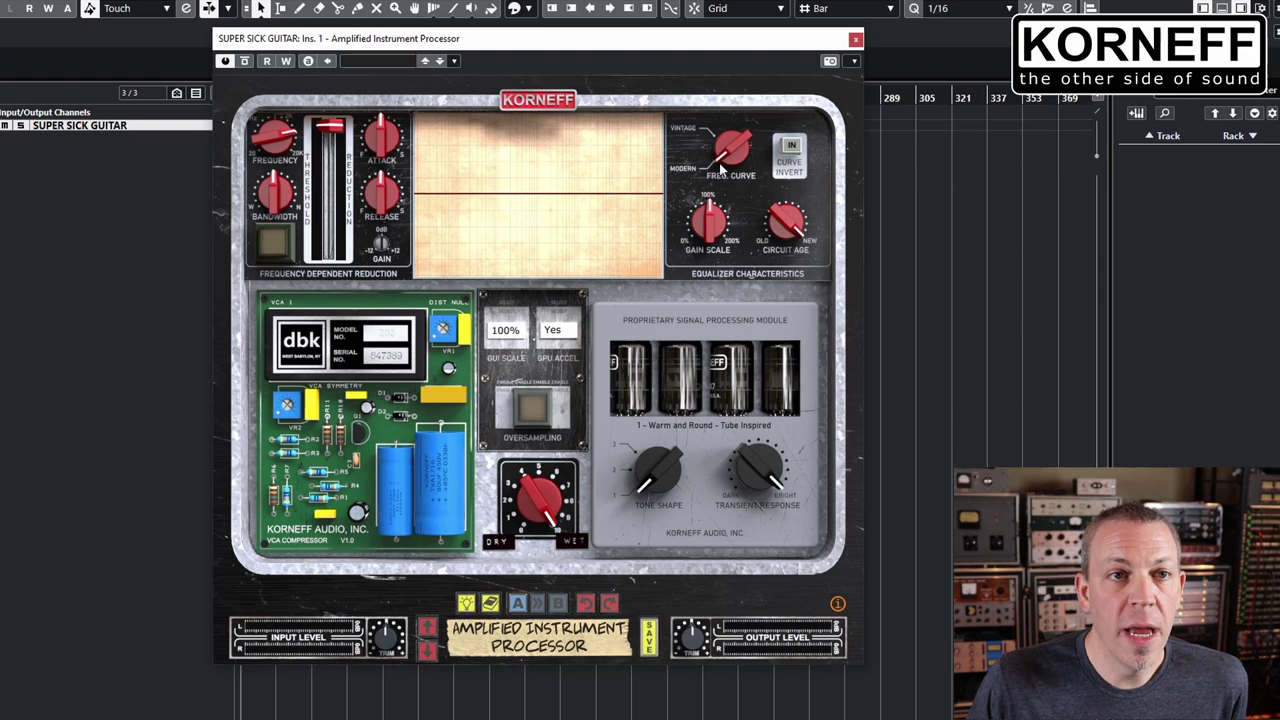
left_click_drag(728, 160, 732, 128)
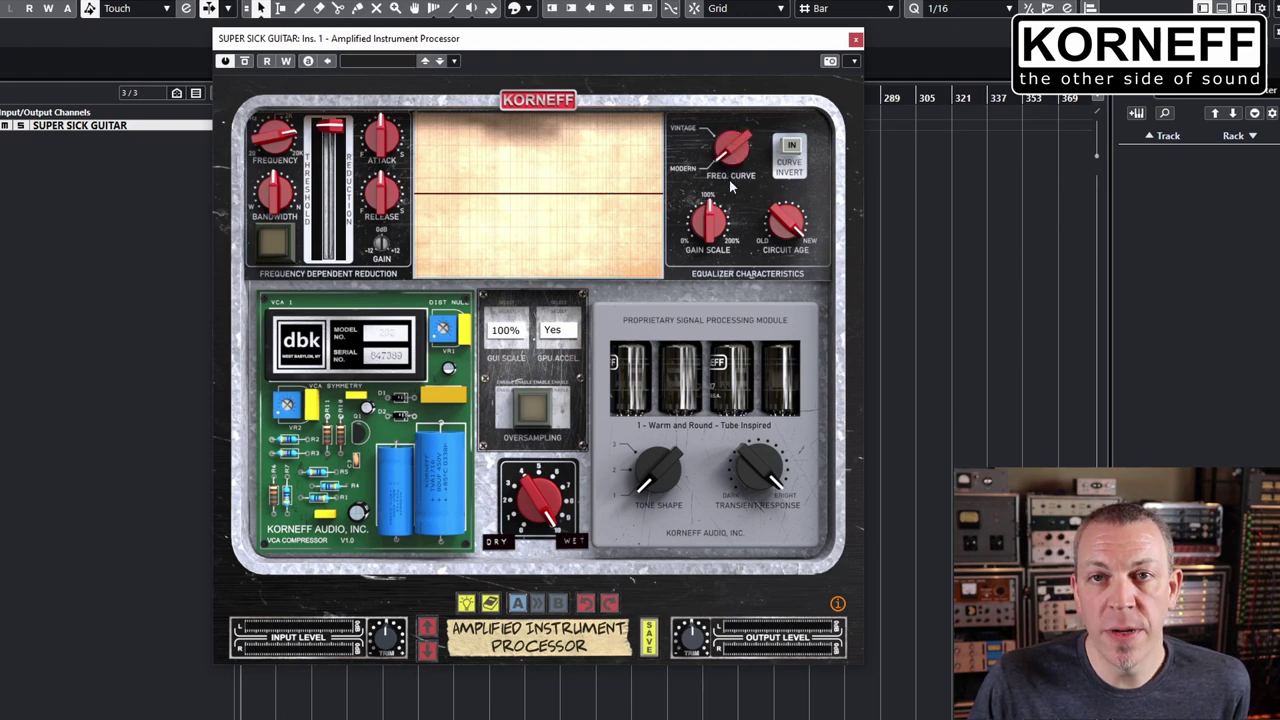
Show the uninverted EQ curve at 109% gain scale and set the distortion null trim to 0.20V.
left_click(790, 150)
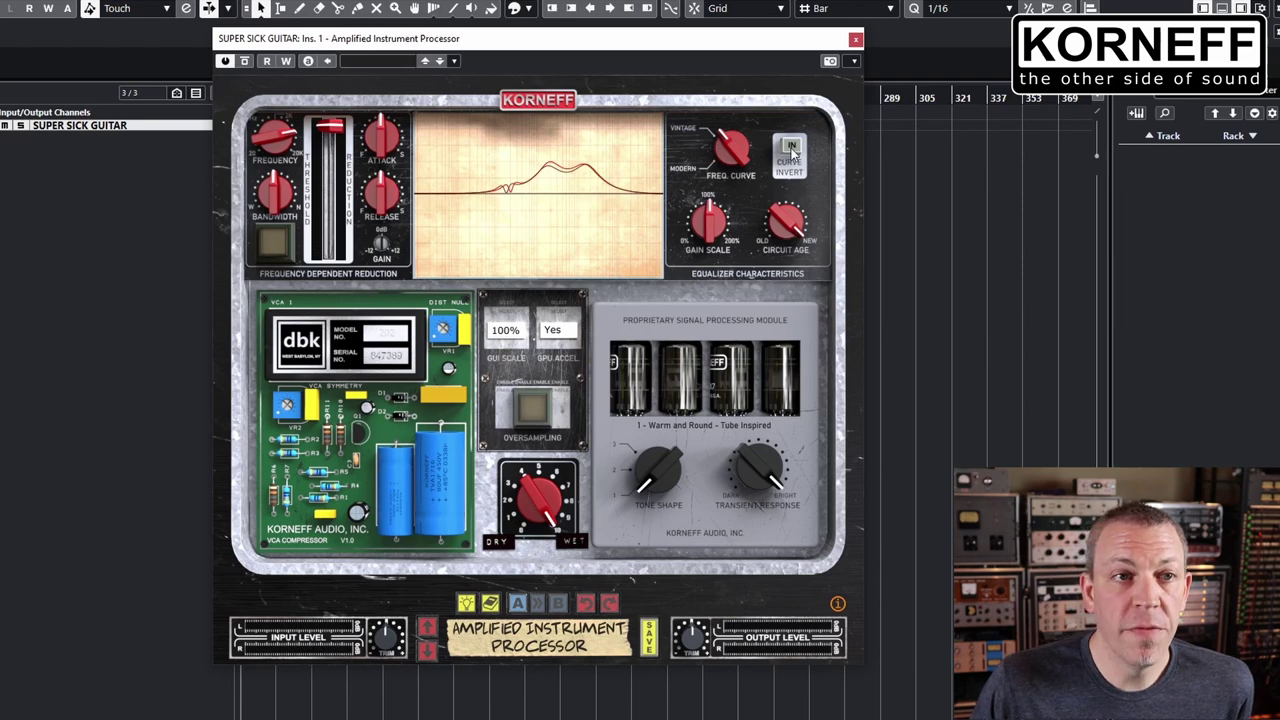
left_click(791, 150)
left_click(792, 150)
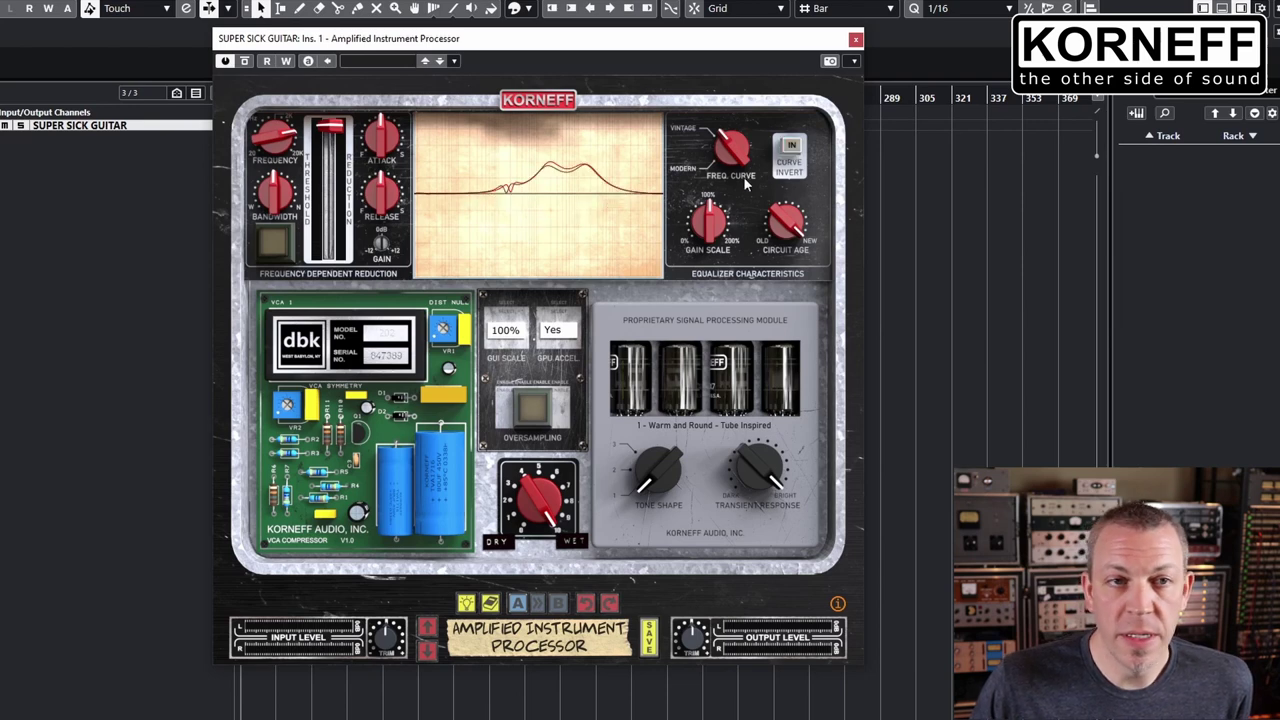
left_click(792, 150)
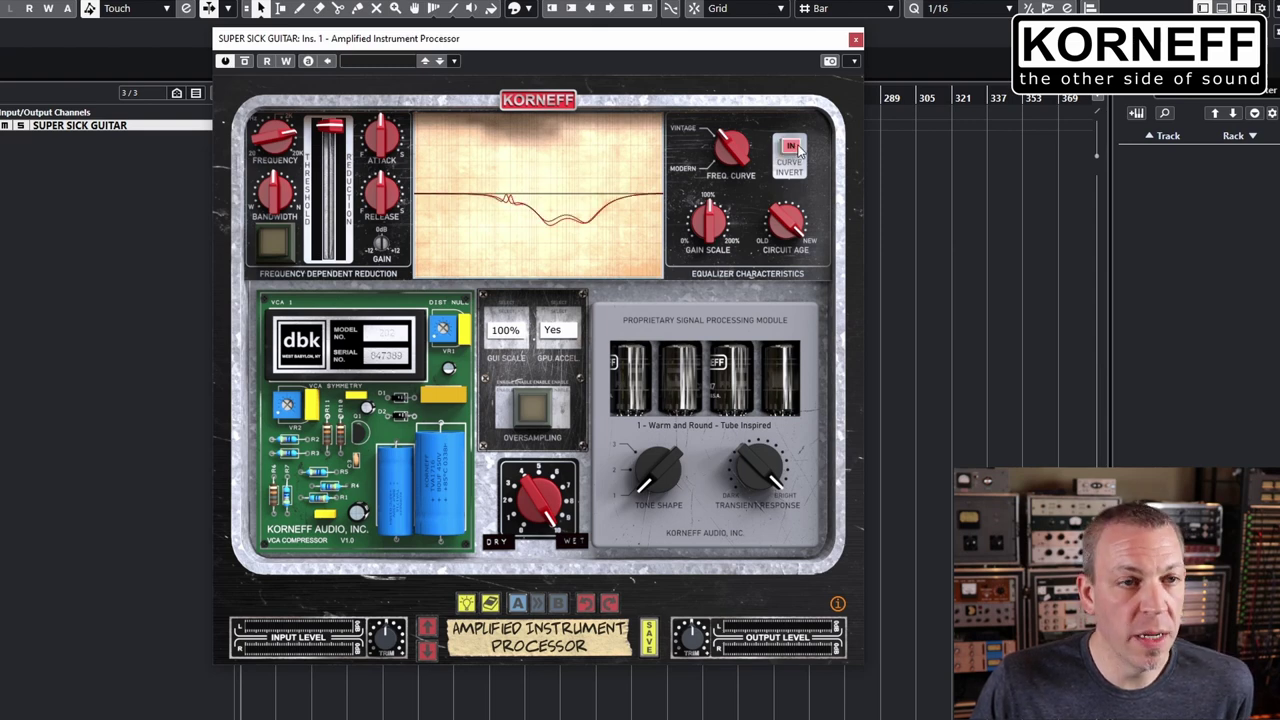
left_click(792, 150)
mouse_move(703, 213)
left_mouse_down()
mouse_move(705, 202)
mouse_move(683, 250)
mouse_move(786, 242)
left_mouse_up()
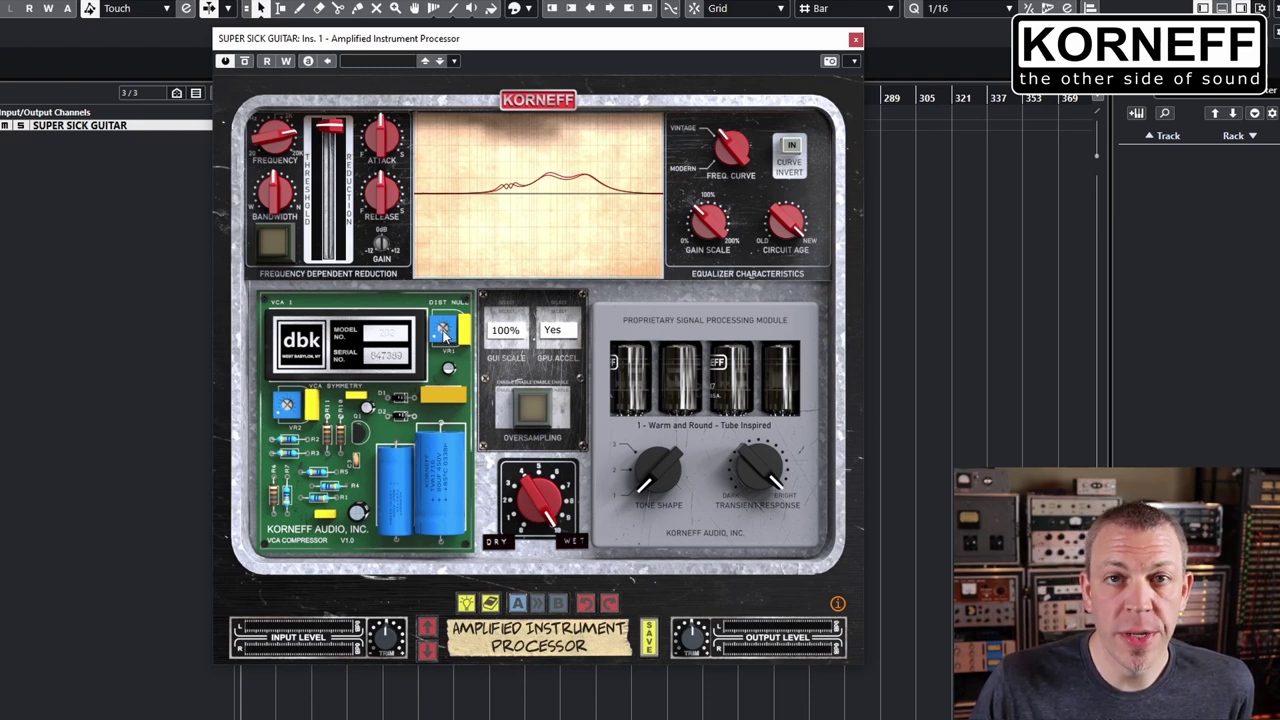
left_click_drag(449, 337, 455, 308)
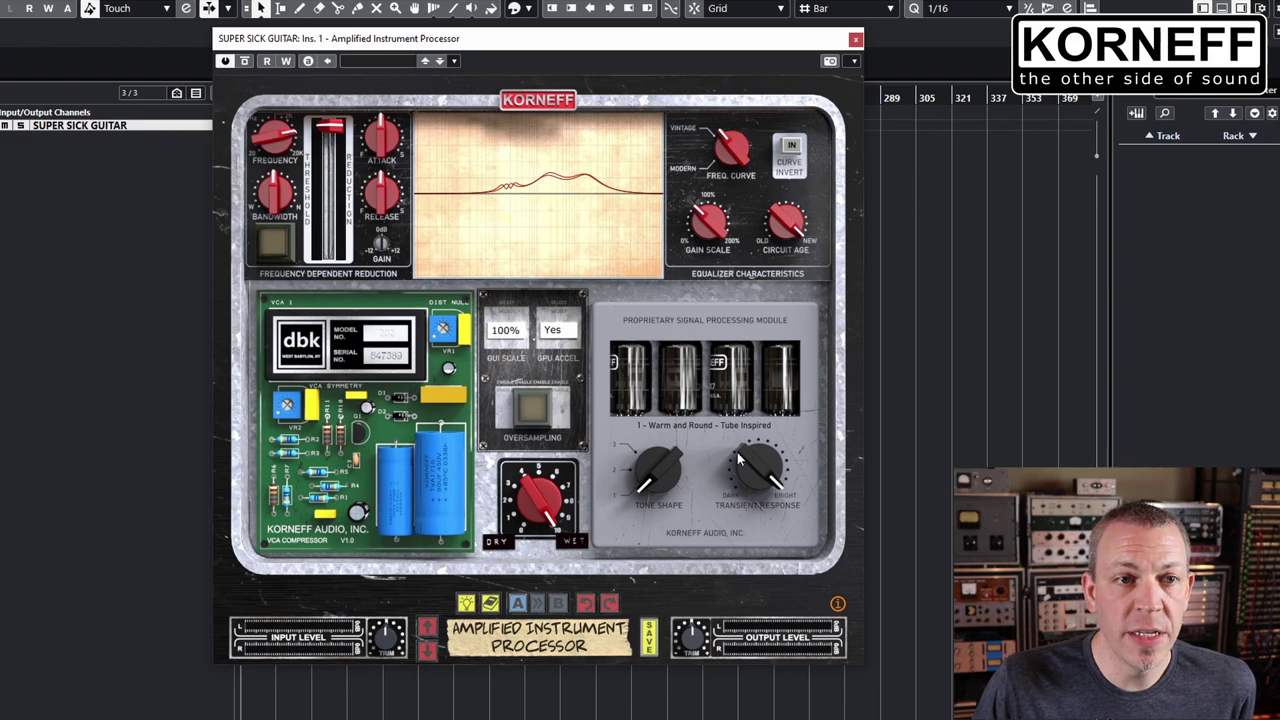
On the front panel, enable PSP and set Tone Shape to 2 – Exaggerated Bottom and Top Sparkle.
left_click(538, 99)
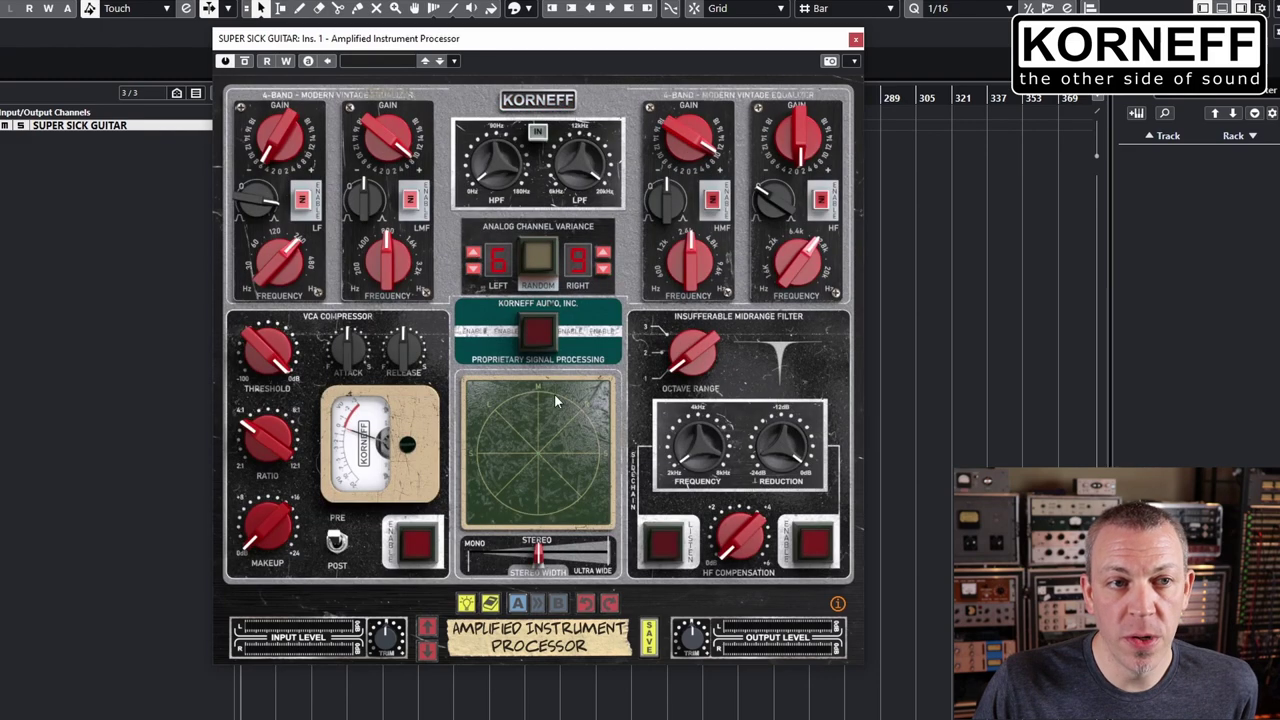
left_click(538, 341)
mouse_move(651, 480)
left_mouse_down()
mouse_move(663, 393)
mouse_move(753, 465)
mouse_move(753, 510)
mouse_move(757, 470)
left_mouse_up()
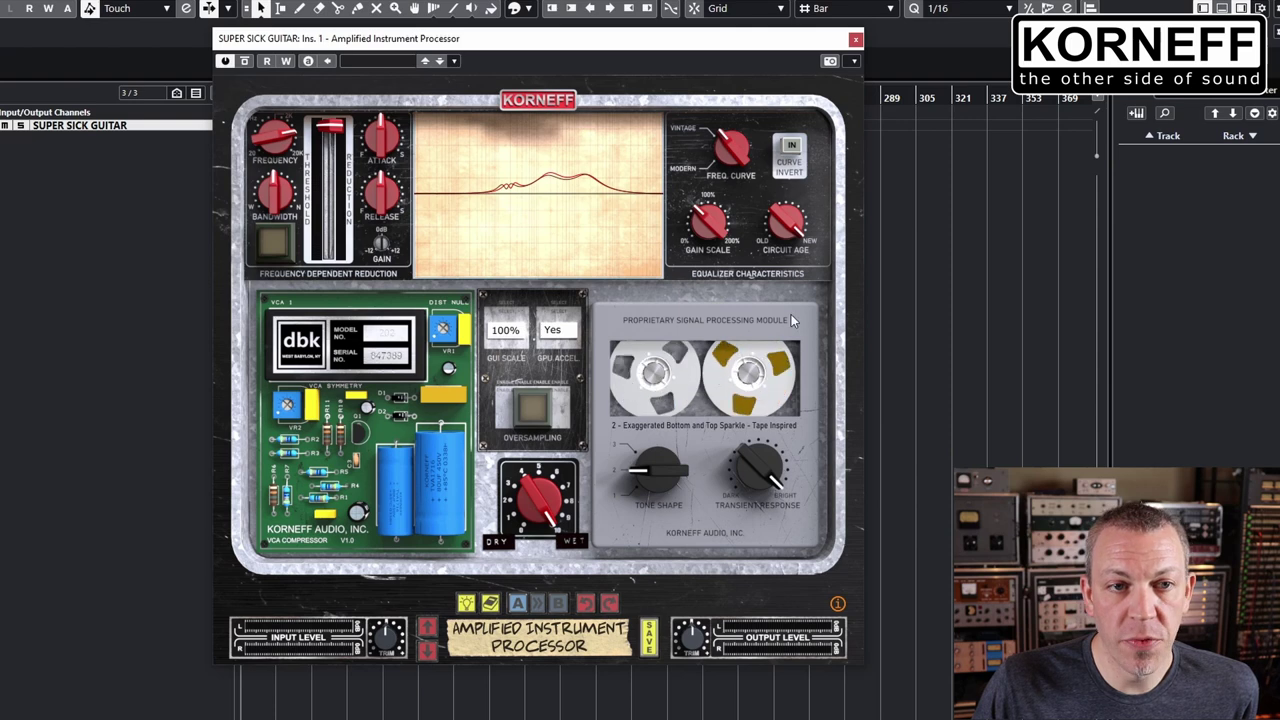
Choose Tone Shape 1 (Warm and Round), keeping GUI scale at 100% and oversampling at Yes.
left_click(615, 493)
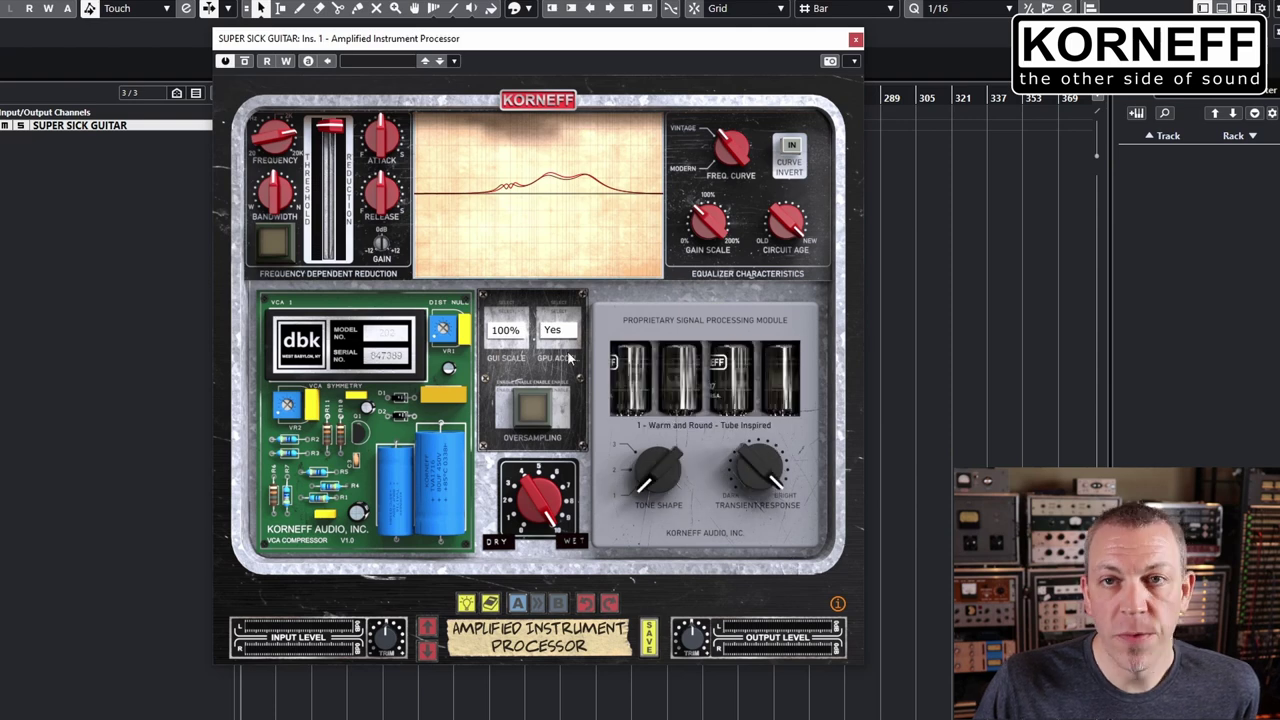
left_click(504, 333)
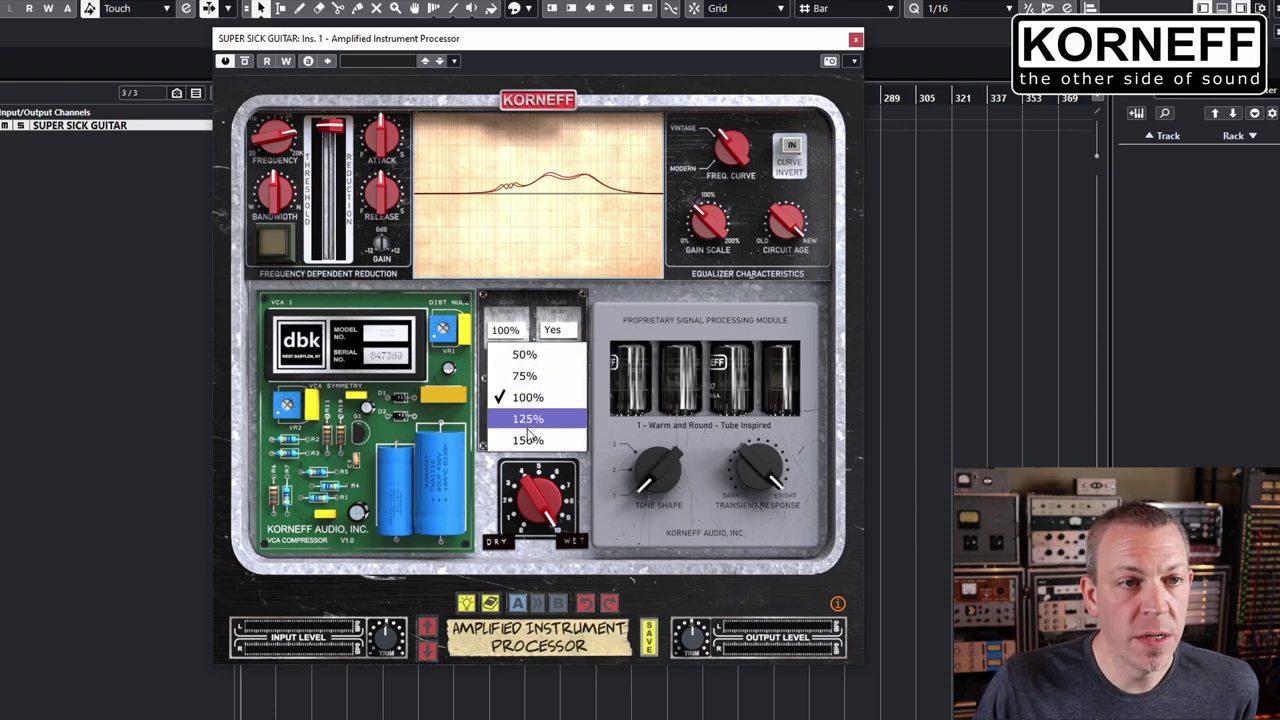
left_click(557, 331)
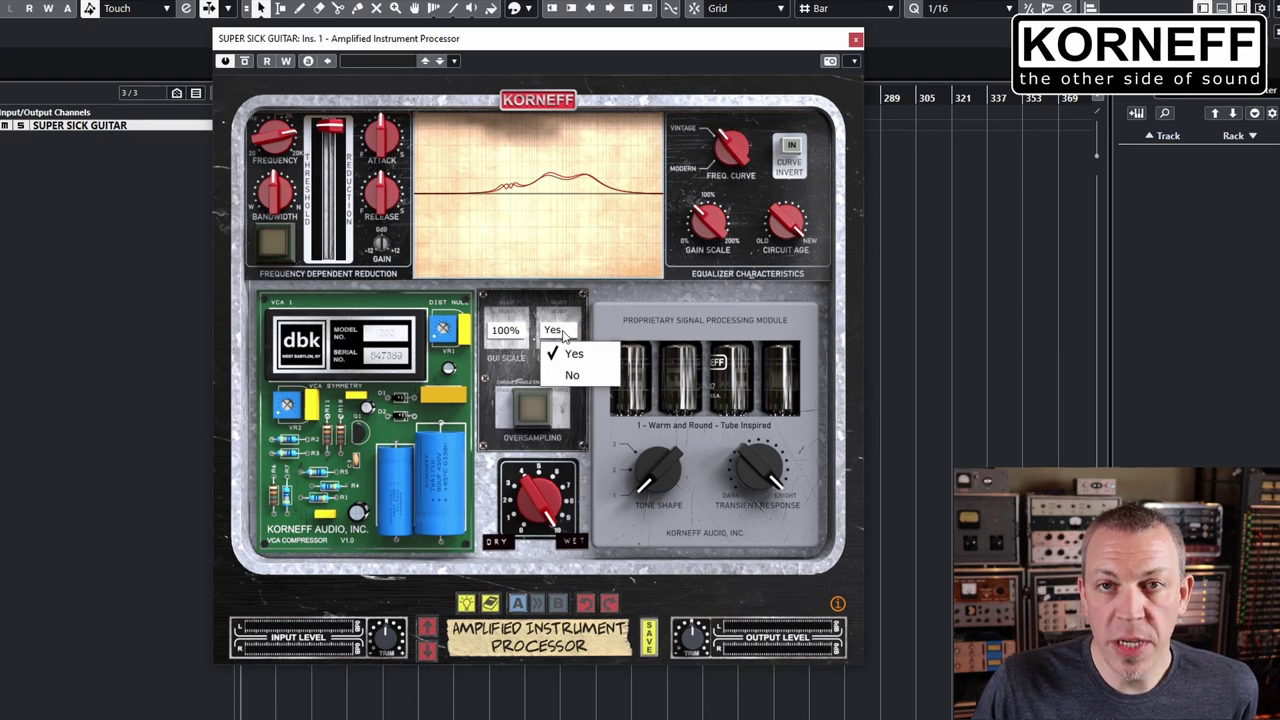
left_click(562, 333)
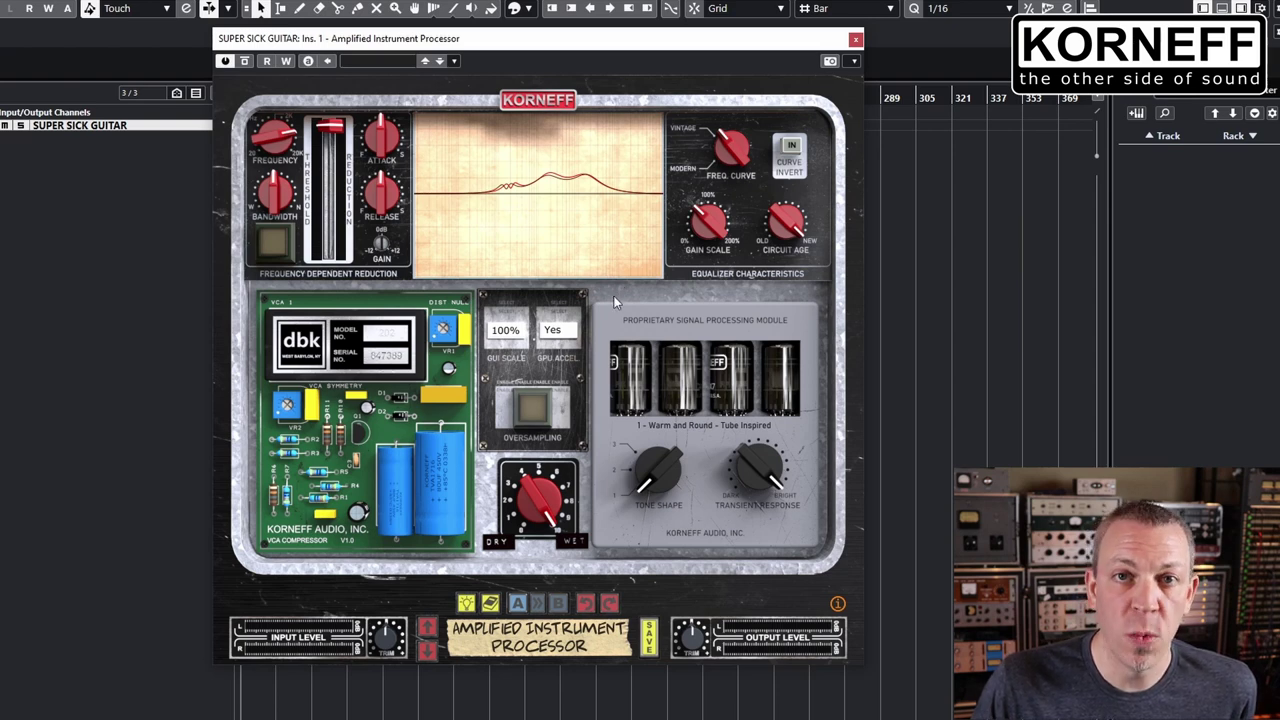
Switch oversampling off, set Dry/Wet to 100%, and return to the front panel.
left_click(540, 409)
left_click_drag(527, 713, 532, 398)
left_click(466, 603)
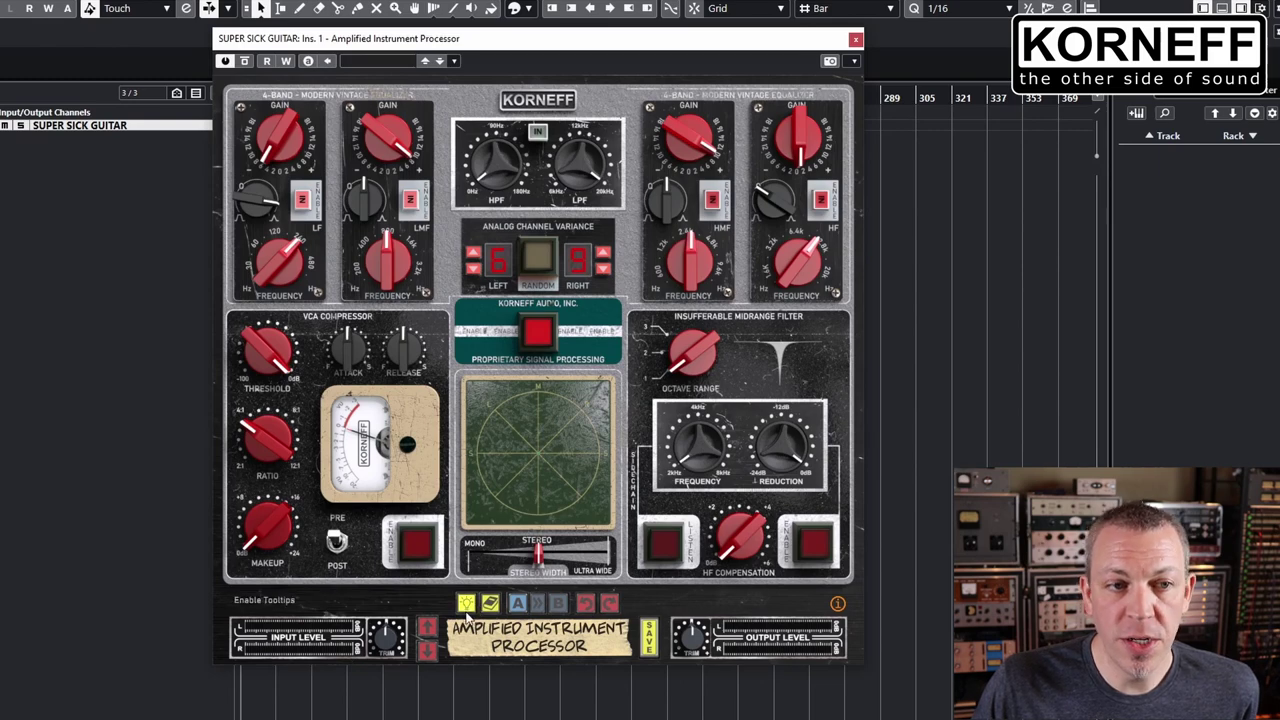
Browse the manual's Back Panel, Block Diagram and Equalizer pages, then recall compare setting A.
left_click(496, 603)
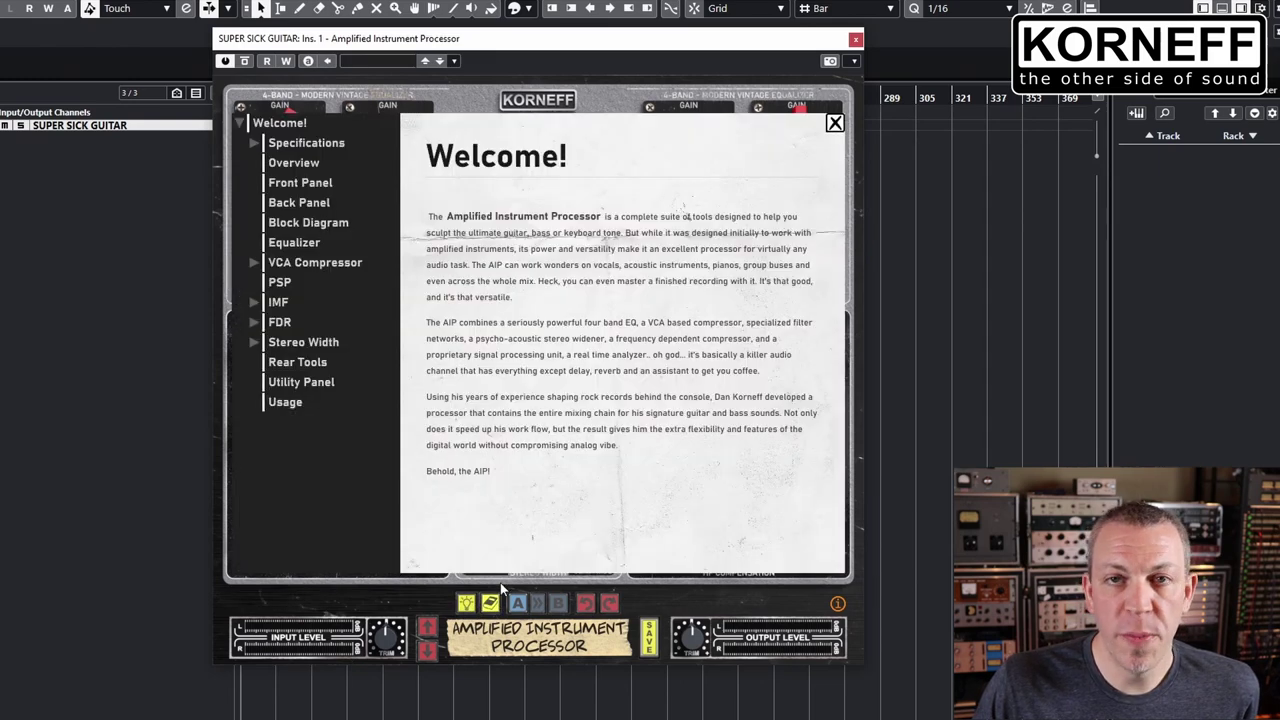
left_click(313, 204)
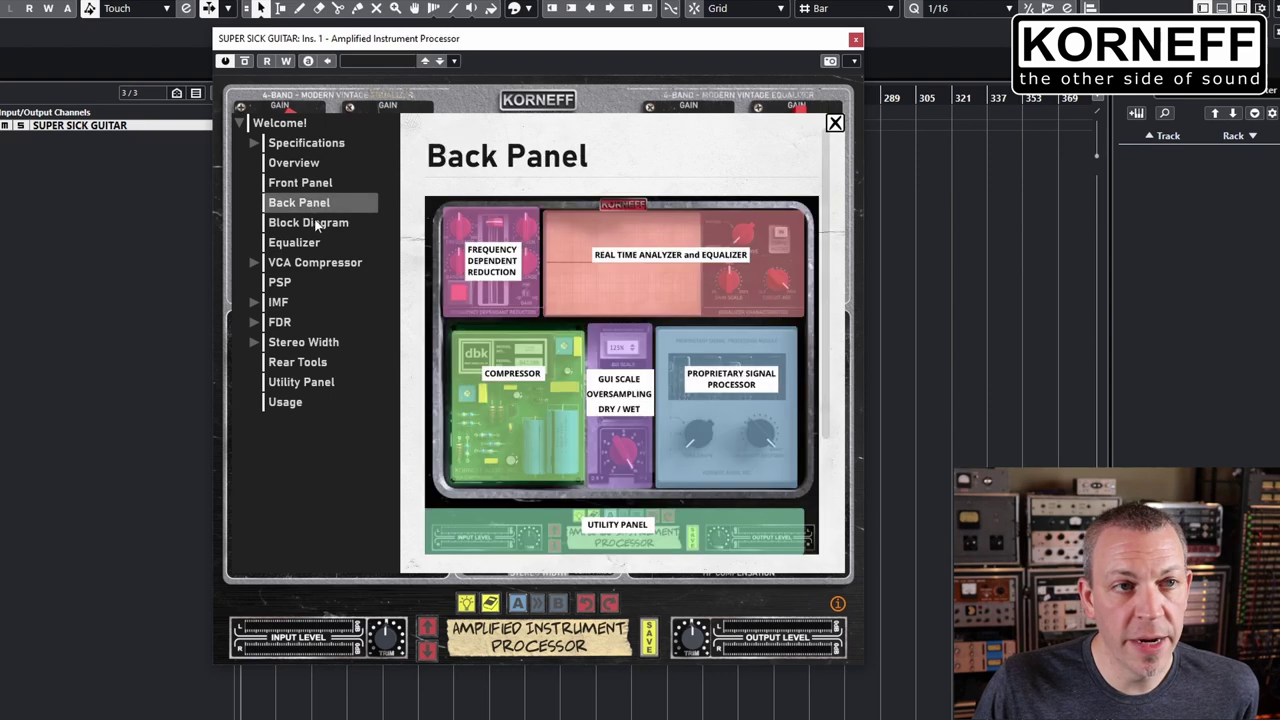
left_click(319, 225)
left_click(320, 246)
left_click(834, 123)
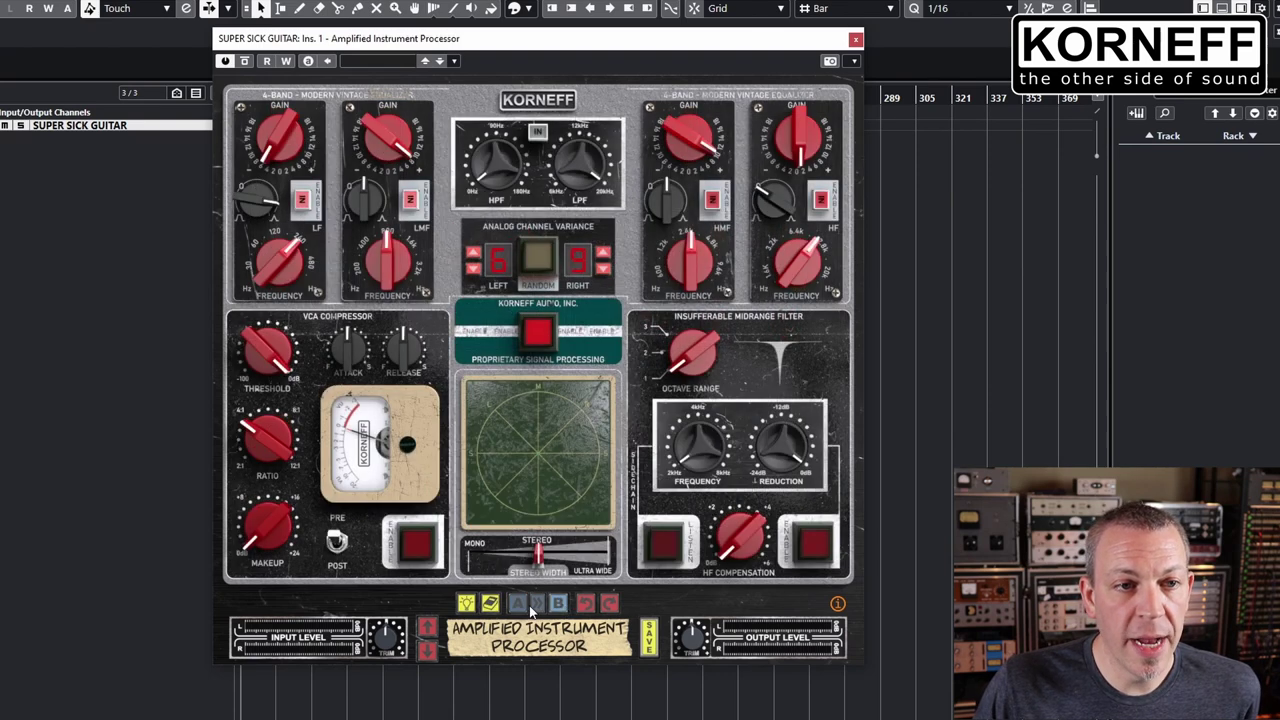
left_click(520, 605)
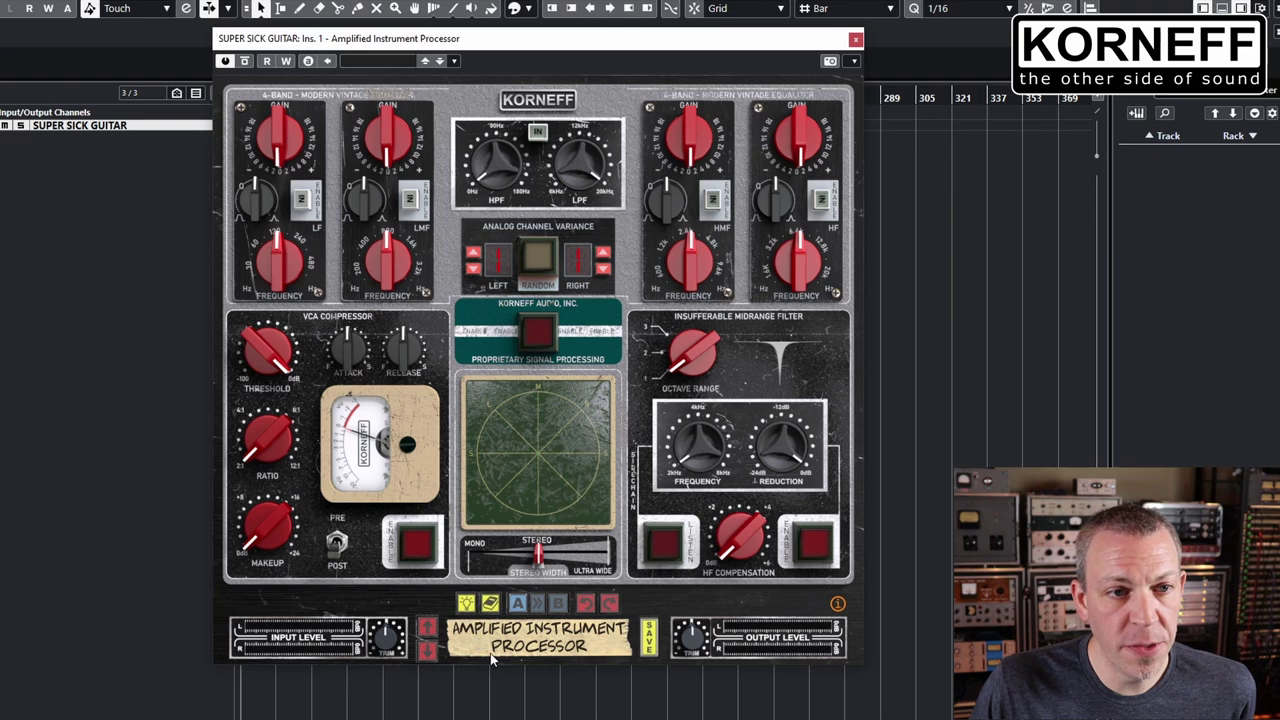
Load the BEST GUITAR EVER preset from the factory bank's EFFECTS category.
left_click(551, 648)
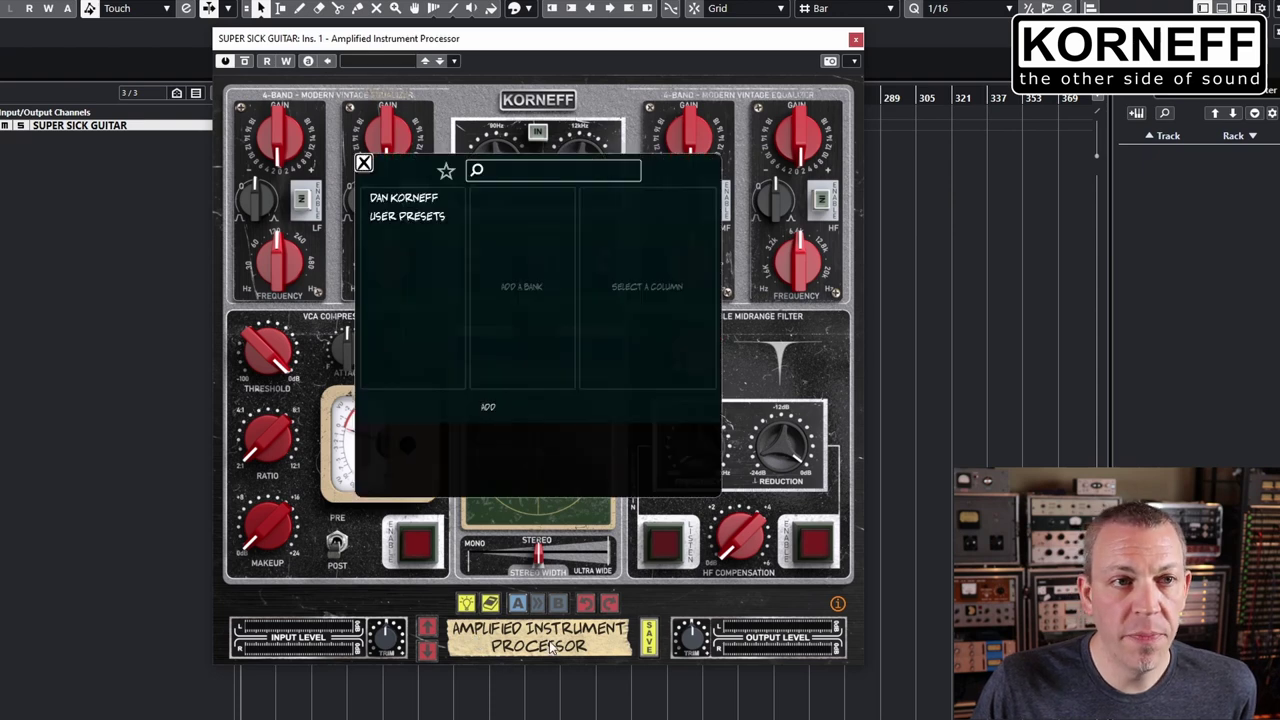
left_click(435, 200)
left_click(522, 235)
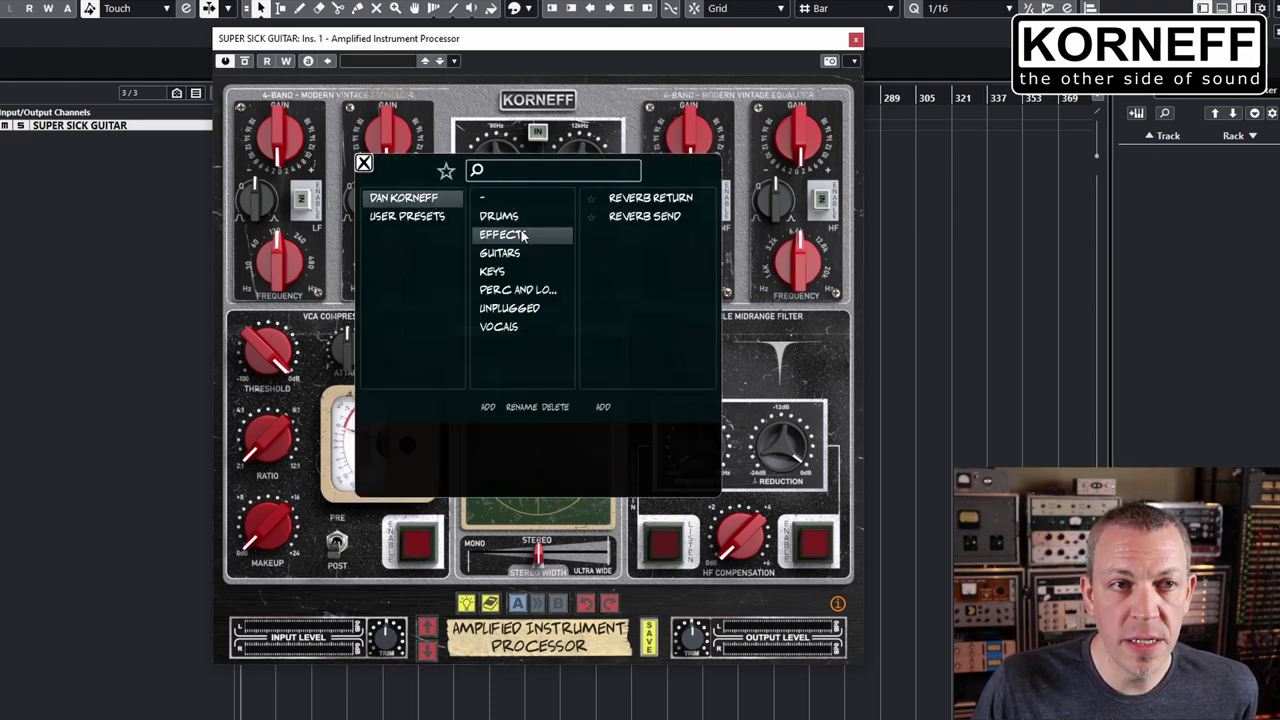
left_click(658, 218)
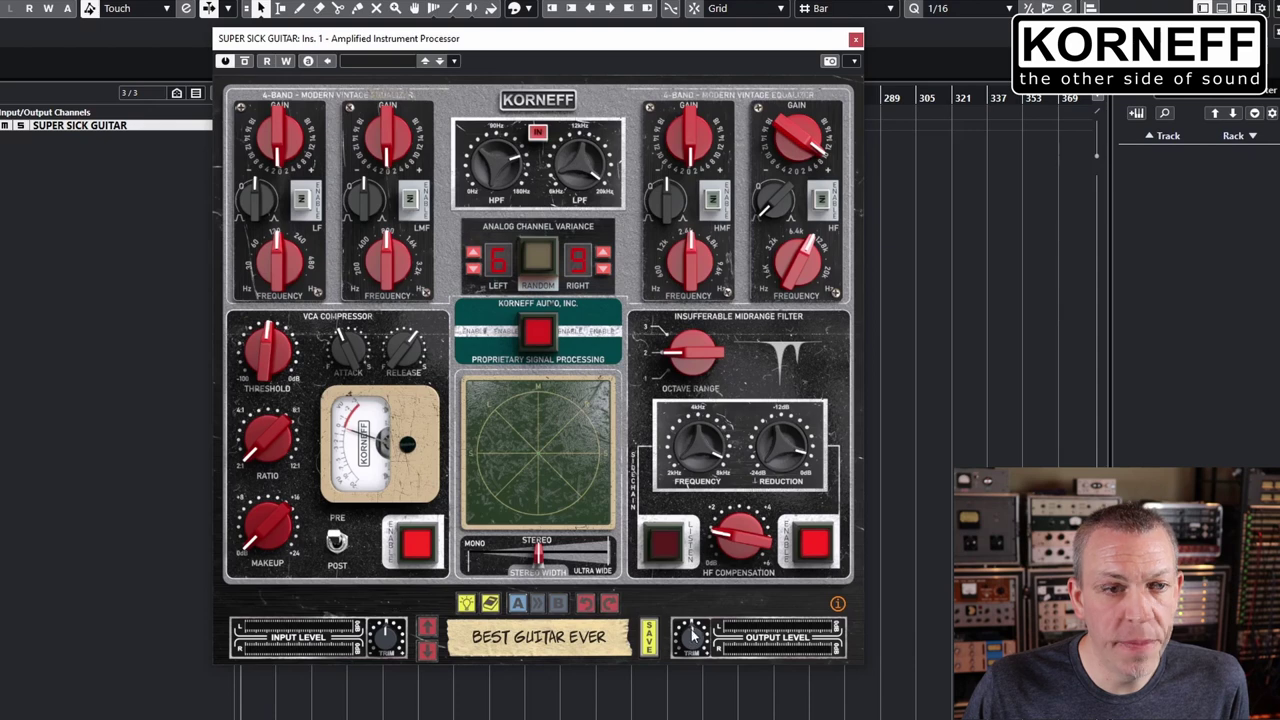
View and close the About/credits screen, leaving the name display at AMPLIFIED INSTRUMENT PROCESSOR.
left_click(838, 605)
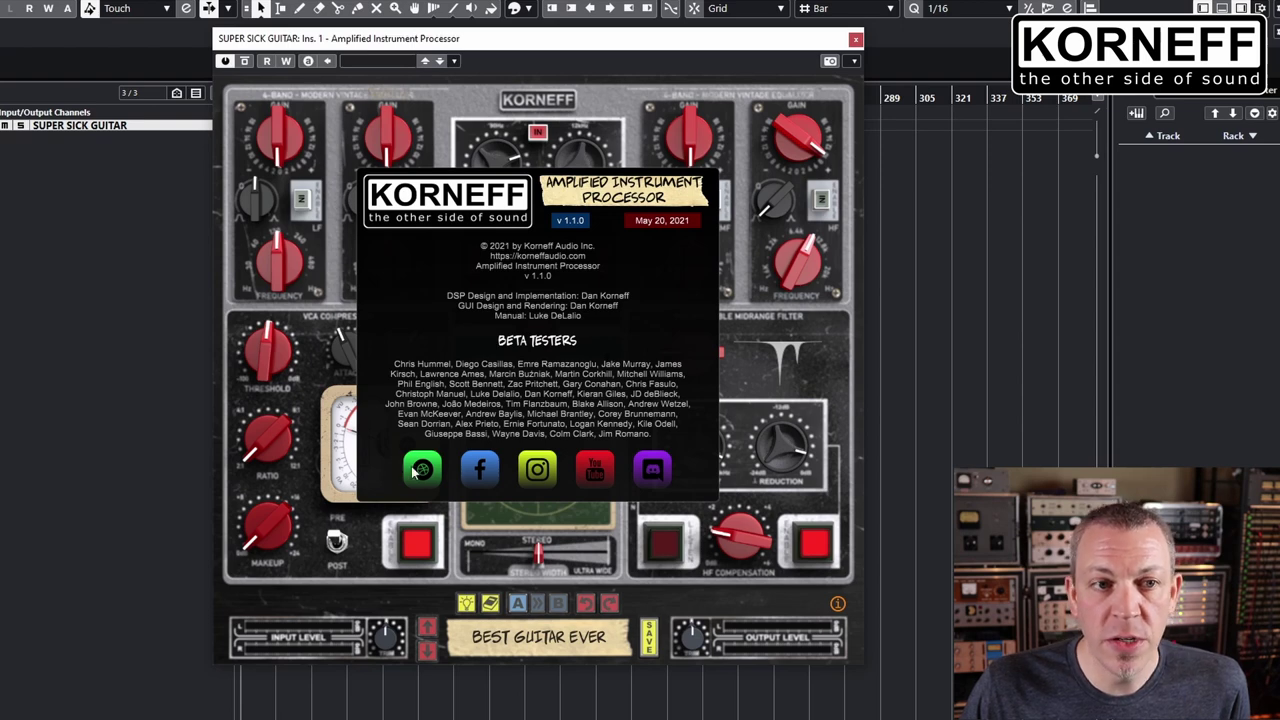
left_click(668, 343)
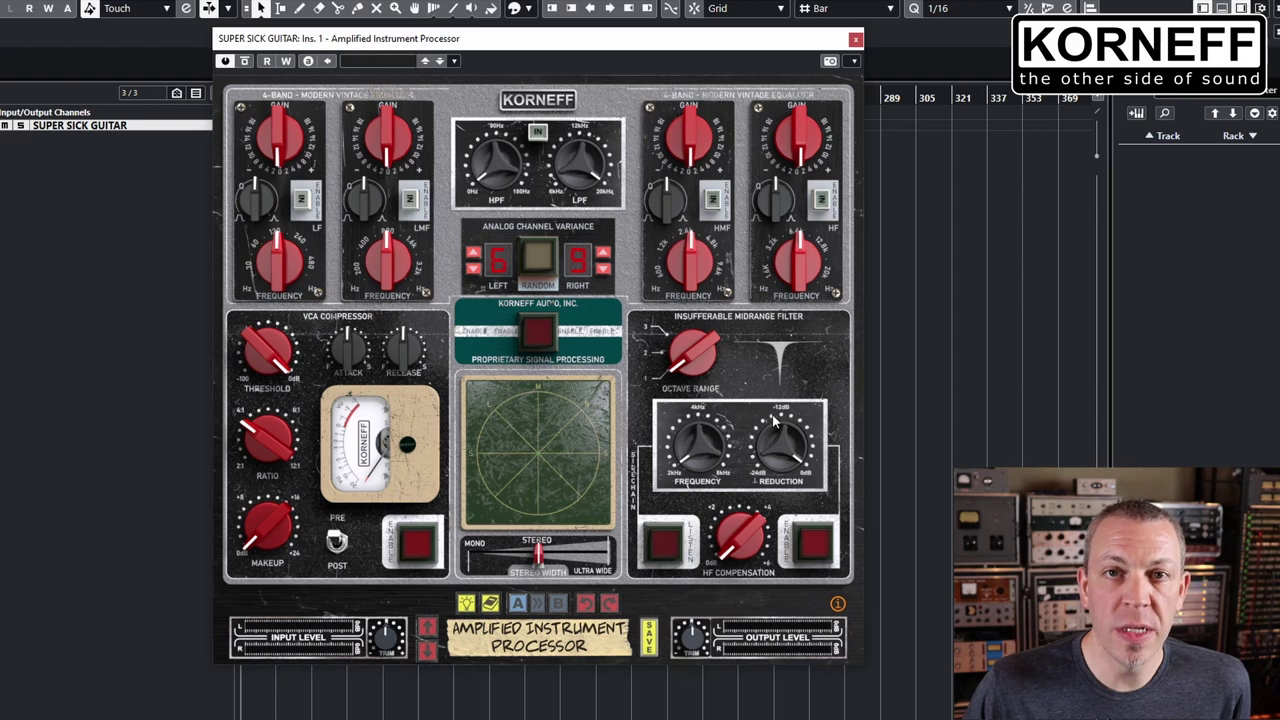
Enable the midrange filter at 2.4 kHz with a wider octave range and -5 dB reduction, auditioning via Listen.
left_click(812, 556)
left_click(666, 545)
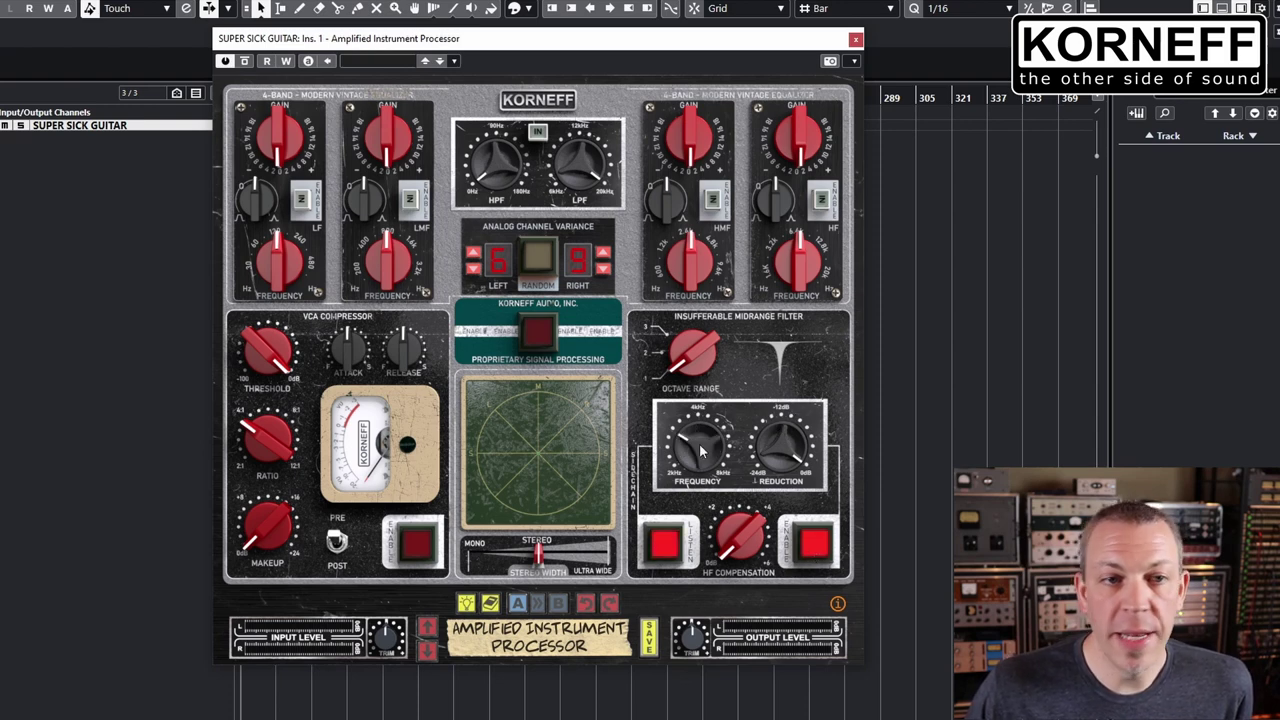
left_click_drag(698, 448, 697, 454)
left_click_drag(687, 356, 687, 288)
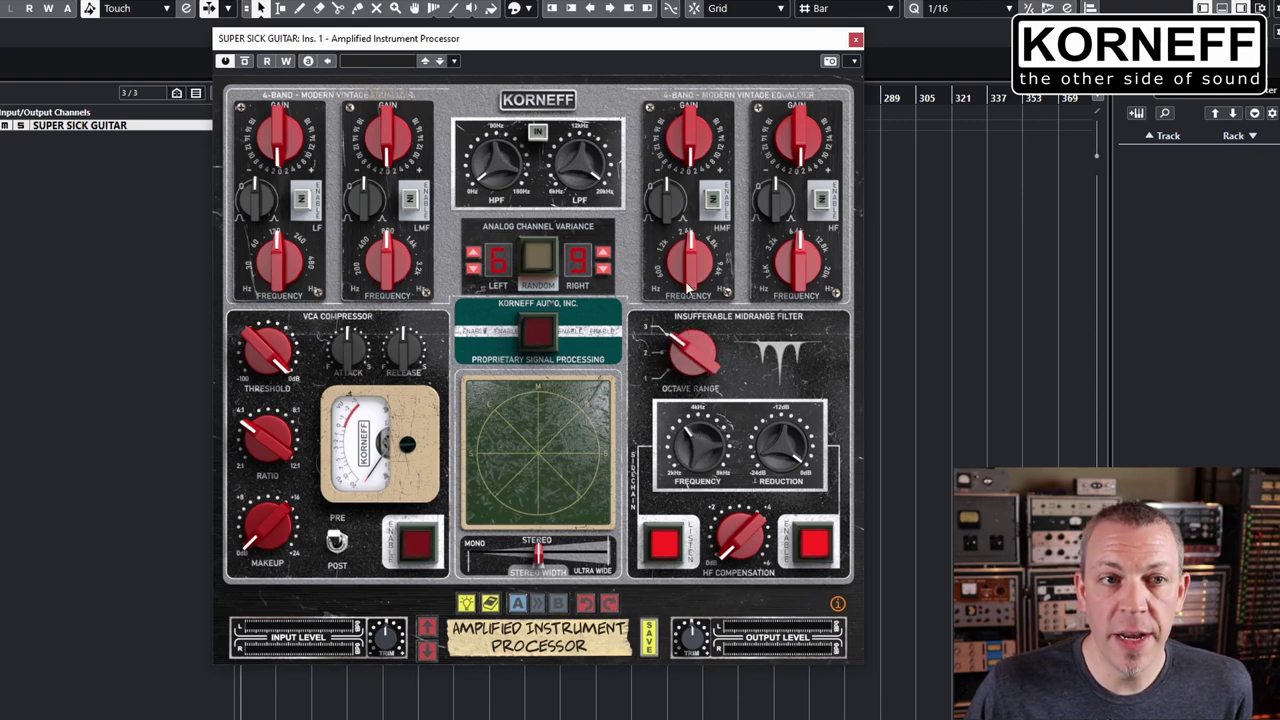
left_click(666, 545)
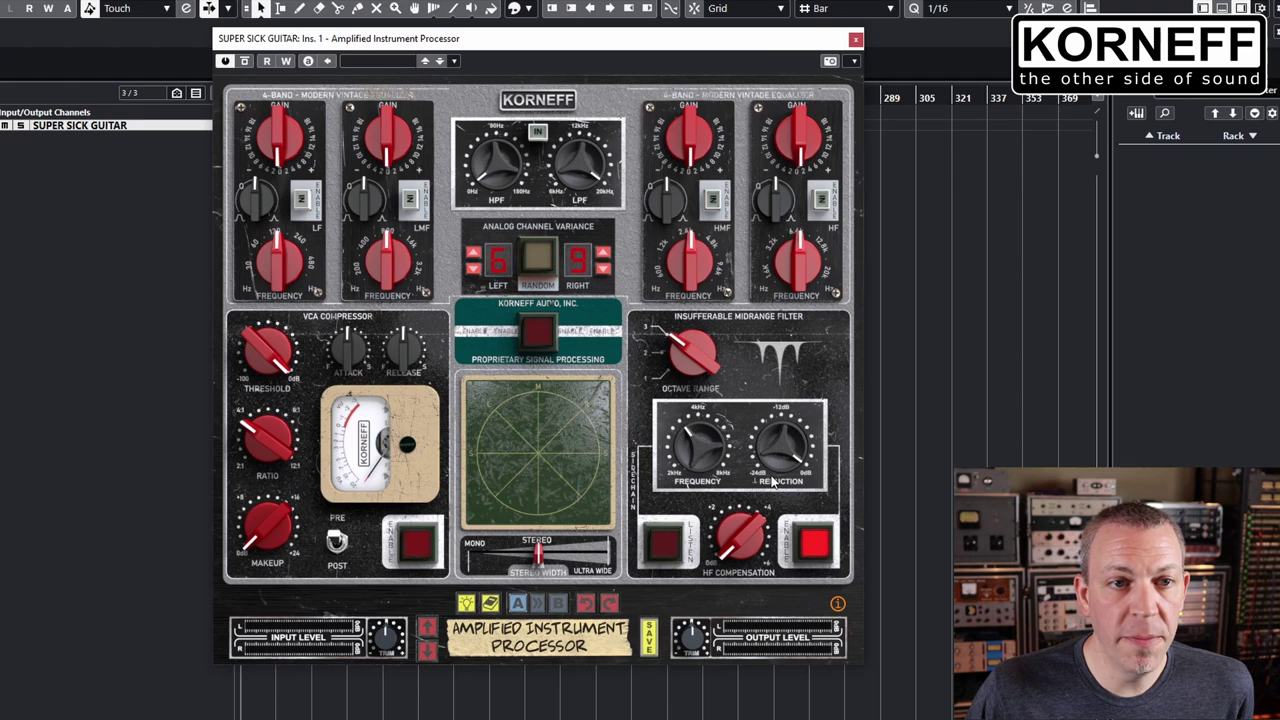
left_click_drag(780, 452, 774, 484)
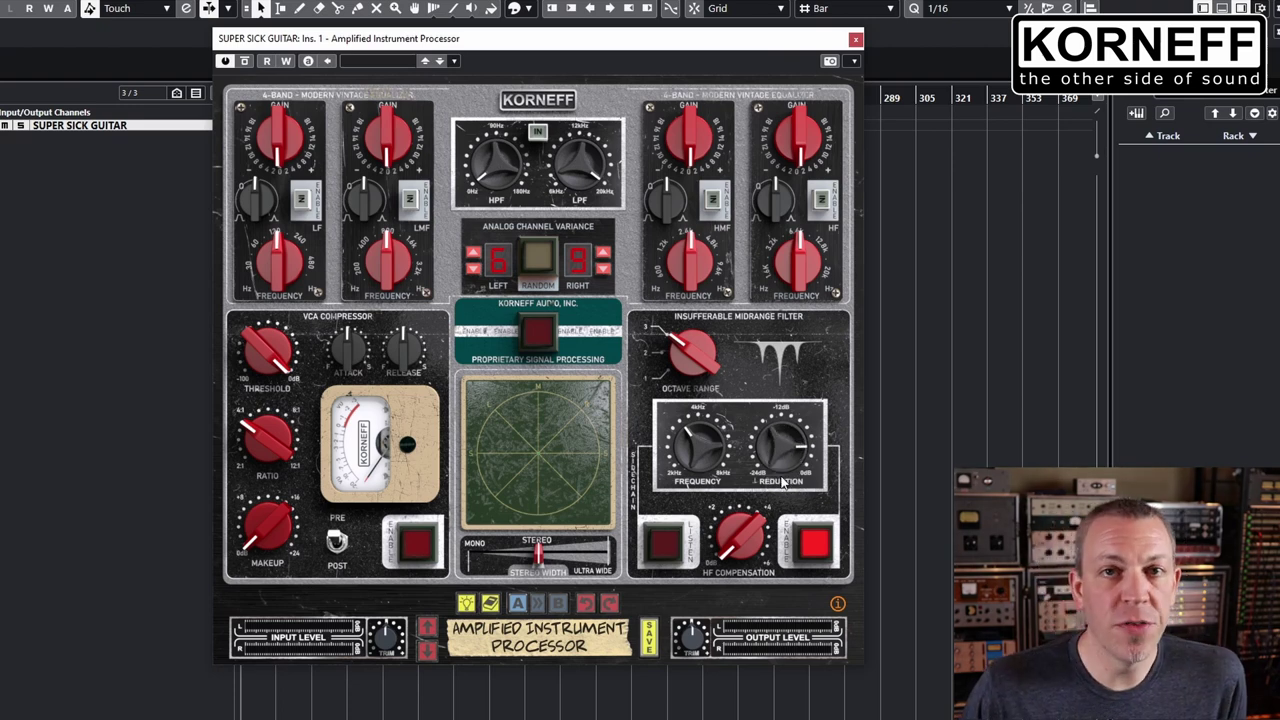